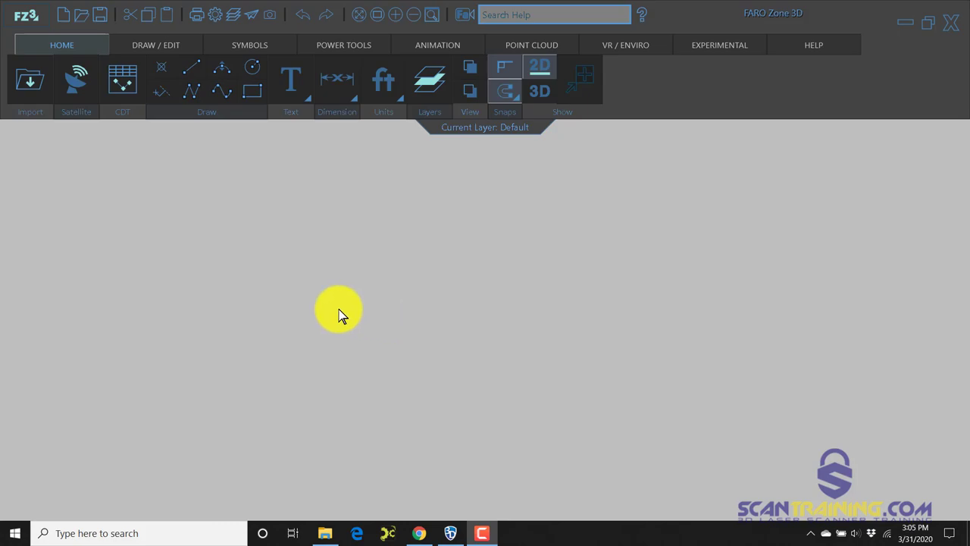
Step: Import the SCENE TIFF Orthophoto_ftUpperGapFill.tif and place it at about X -46.3 ft, Y 1.9 ft, declining full-resolution tiling
click(26, 75)
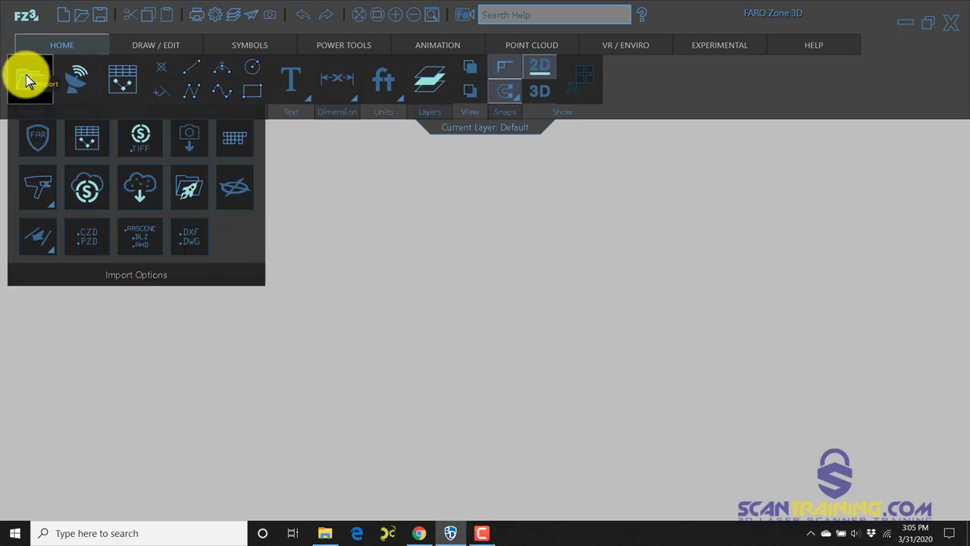
click(141, 136)
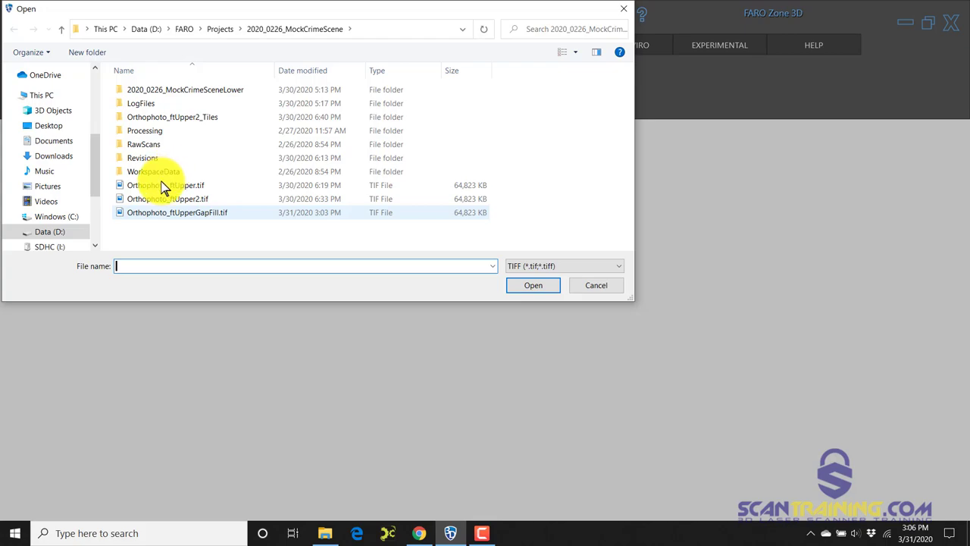
click(143, 208)
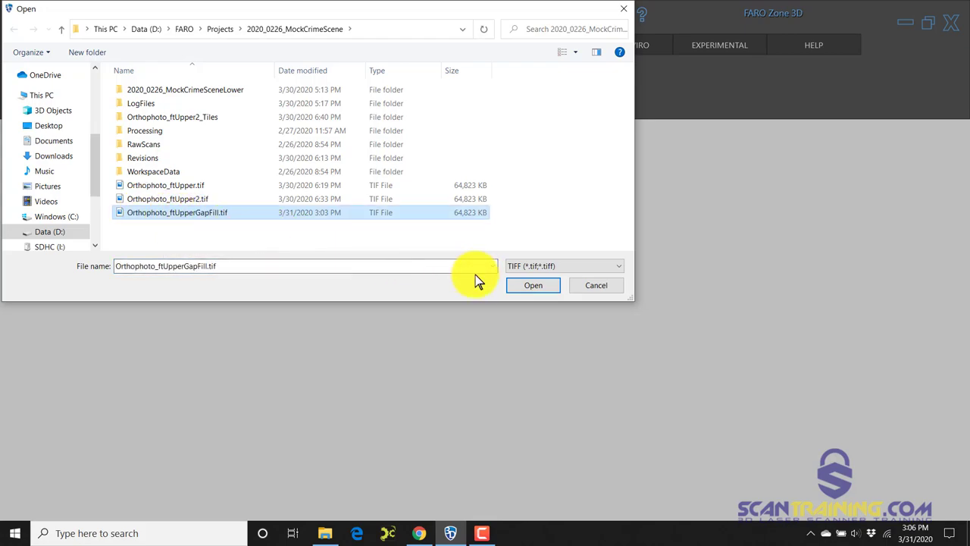
click(539, 287)
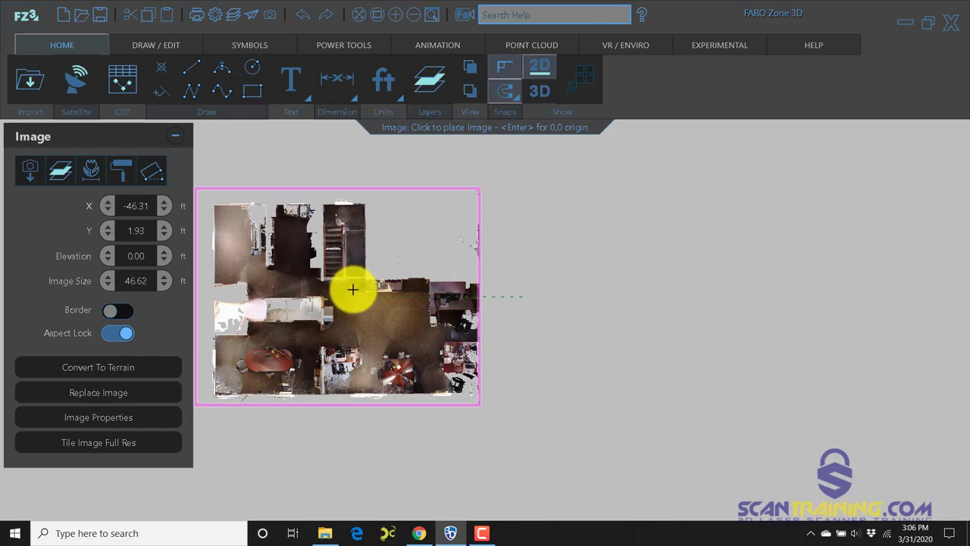
click(340, 295)
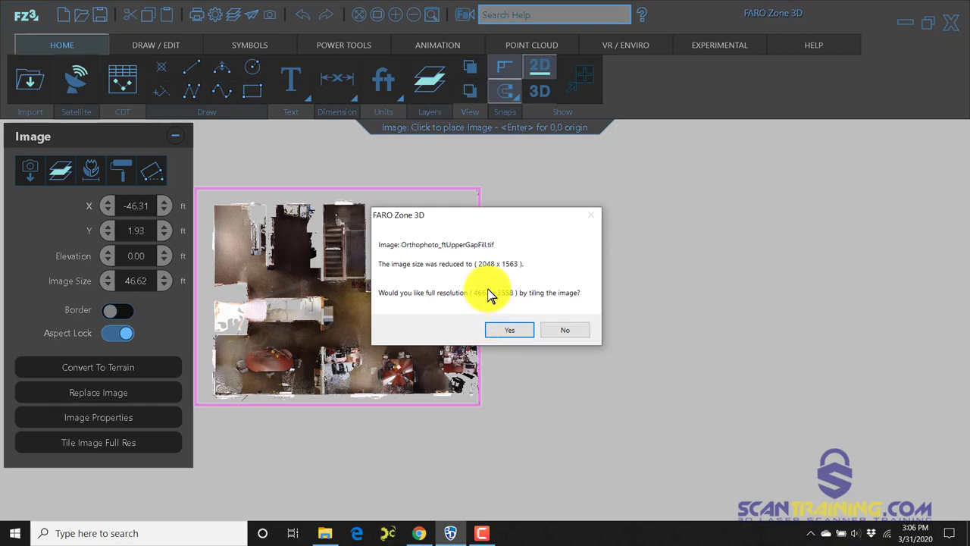
click(570, 331)
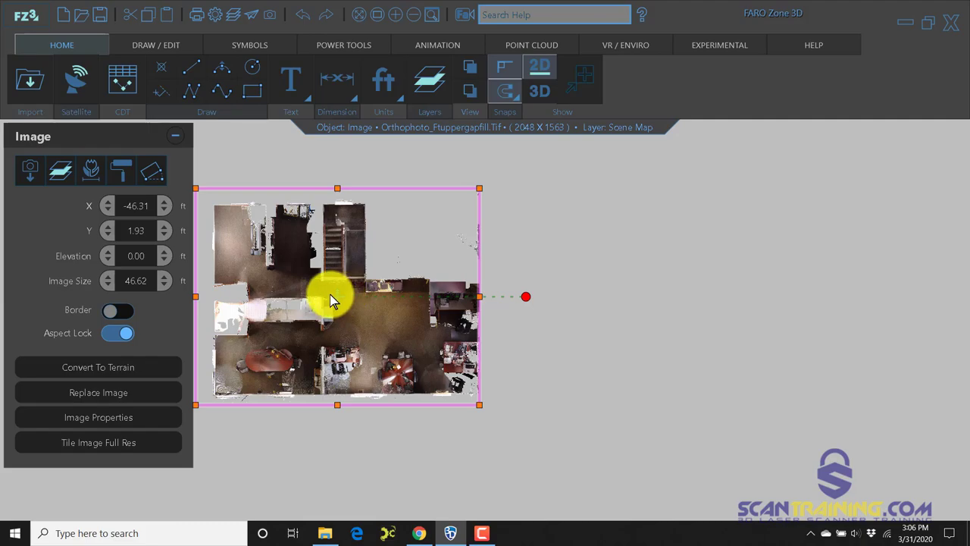
Step: Examine the gap-filled orthophoto up close, covering the hallway, staircase, furniture and outer walls, then the whole floor plan
scroll(331, 299, down, 3)
scroll(331, 299, up, 8)
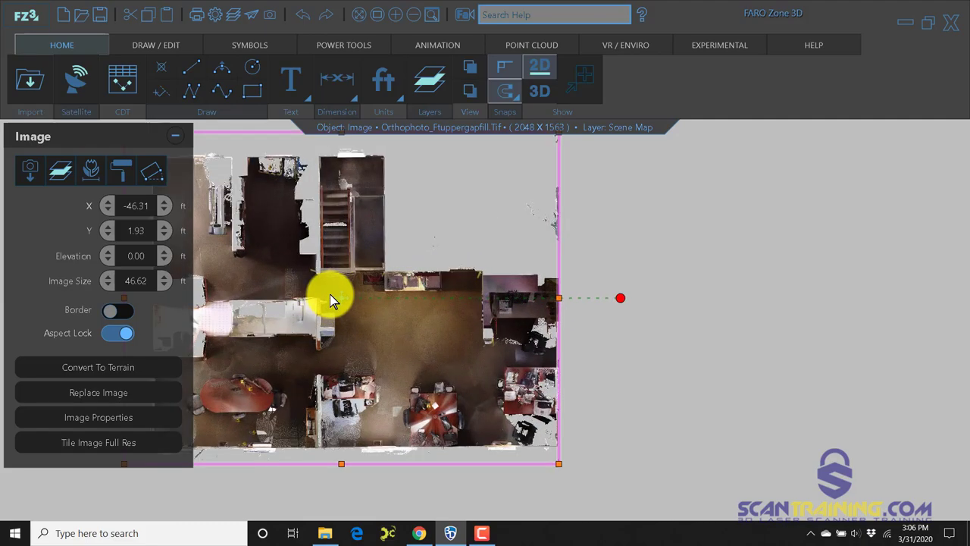
scroll(331, 300, up, 5)
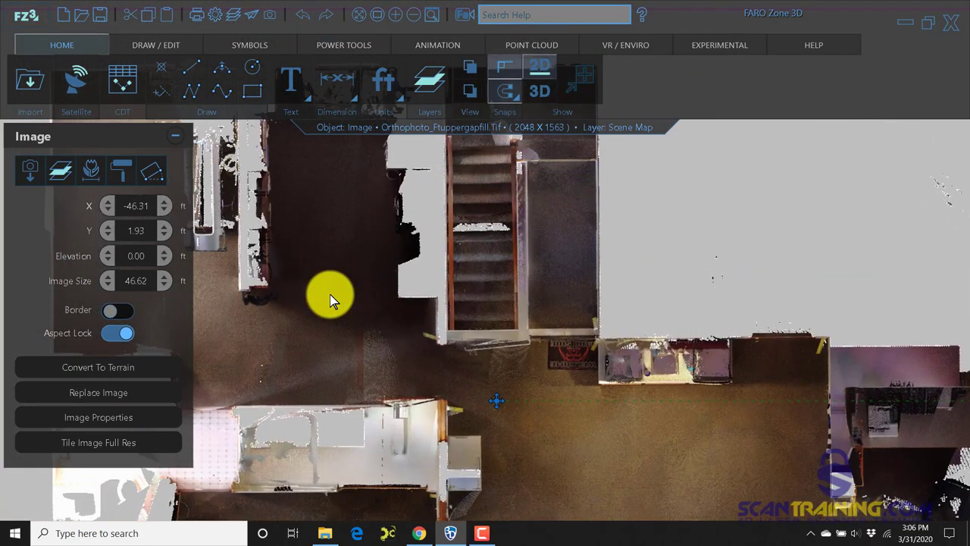
scroll(331, 299, down, 5)
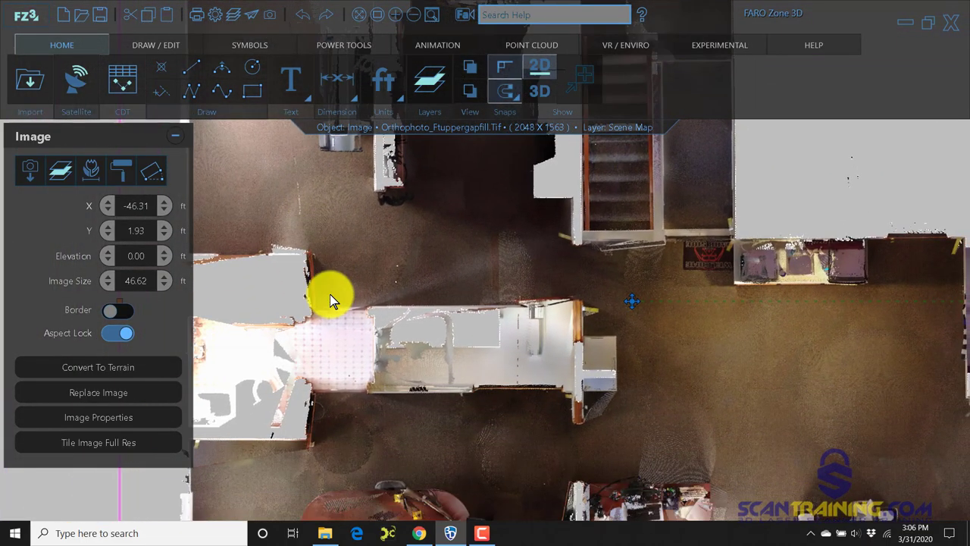
key(Down)
key(Down)
key(Down)
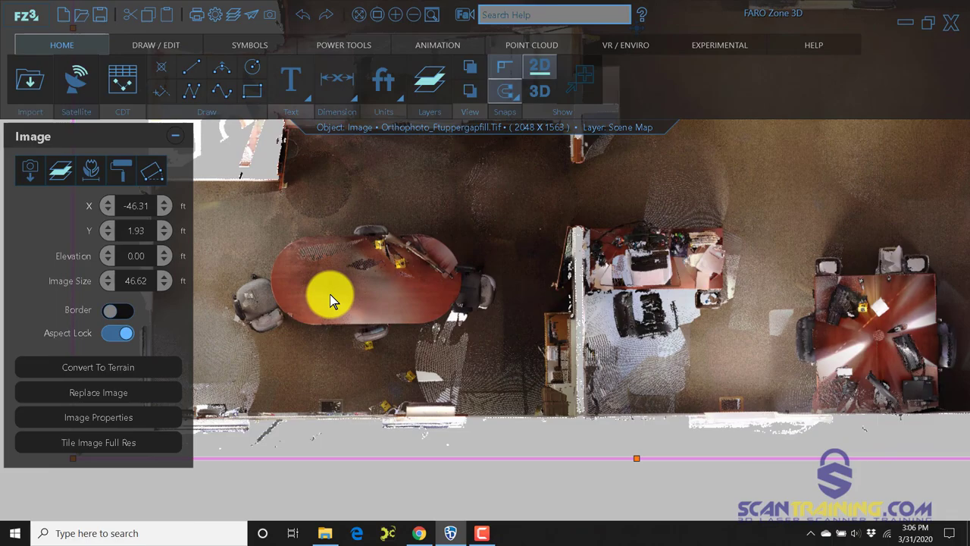
key(Right)
key(Right)
key(Right)
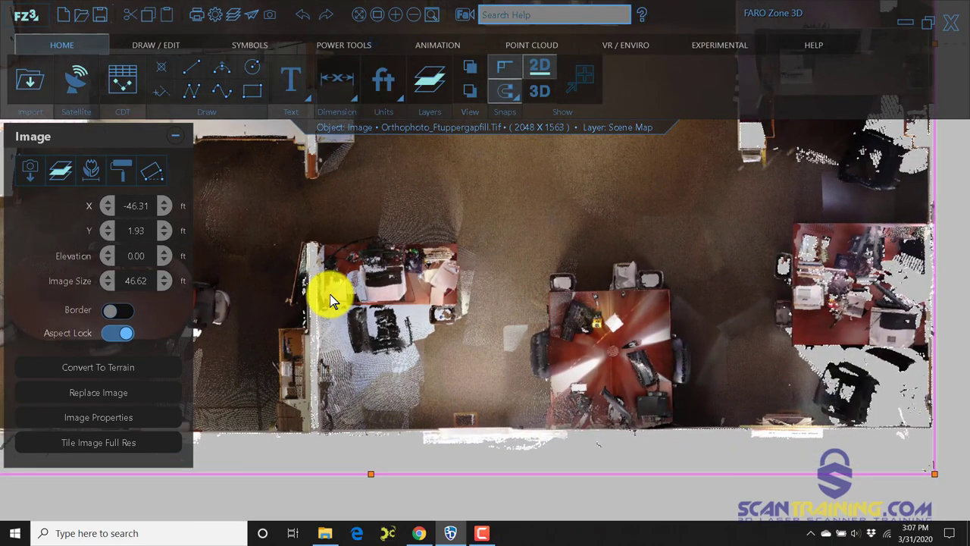
key(Right)
key(Right)
key(Right)
key(Right)
key(Right)
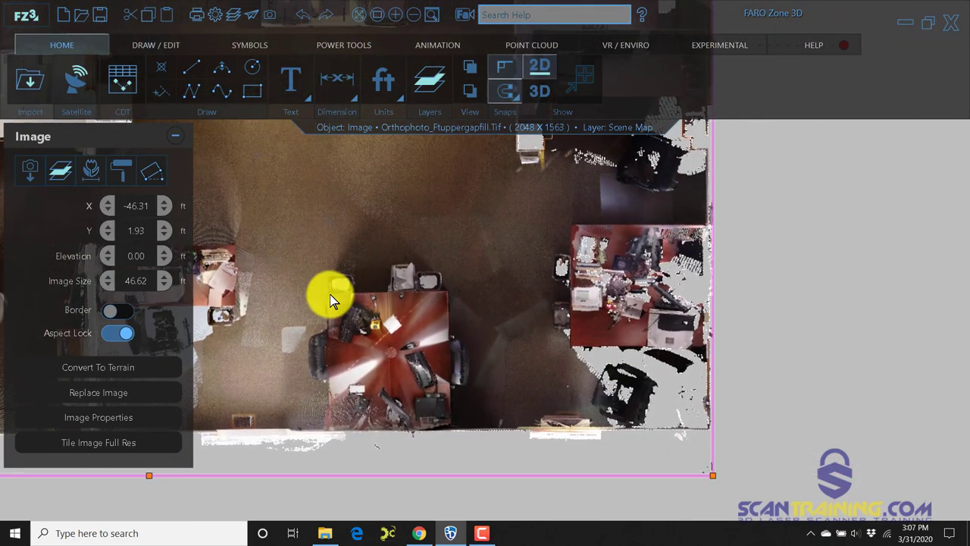
key(Up)
key(Up)
key(Up)
key(Up)
key(Up)
key(Up)
key(Up)
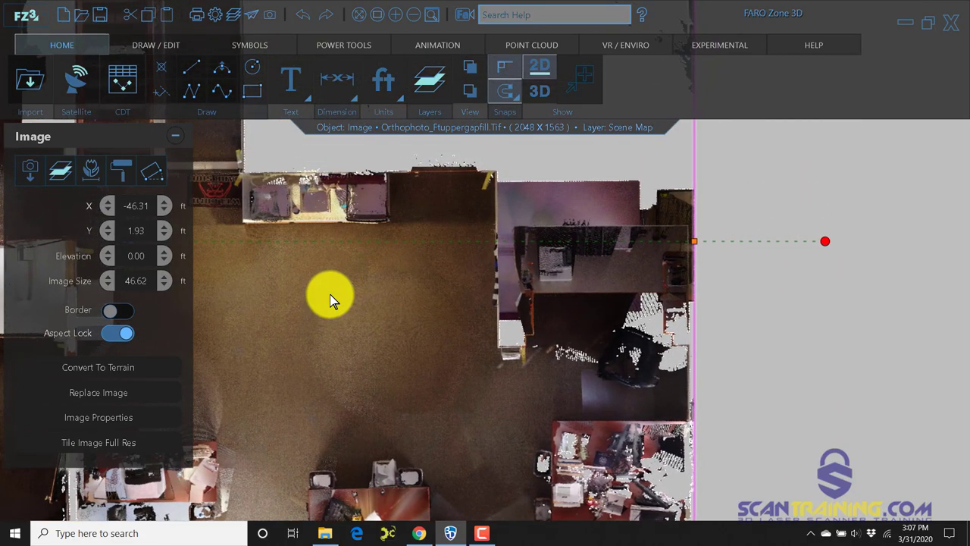
middle_drag(329, 300, 550, 479)
key(Left)
key(Left)
key(Left)
key(Up)
key(Up)
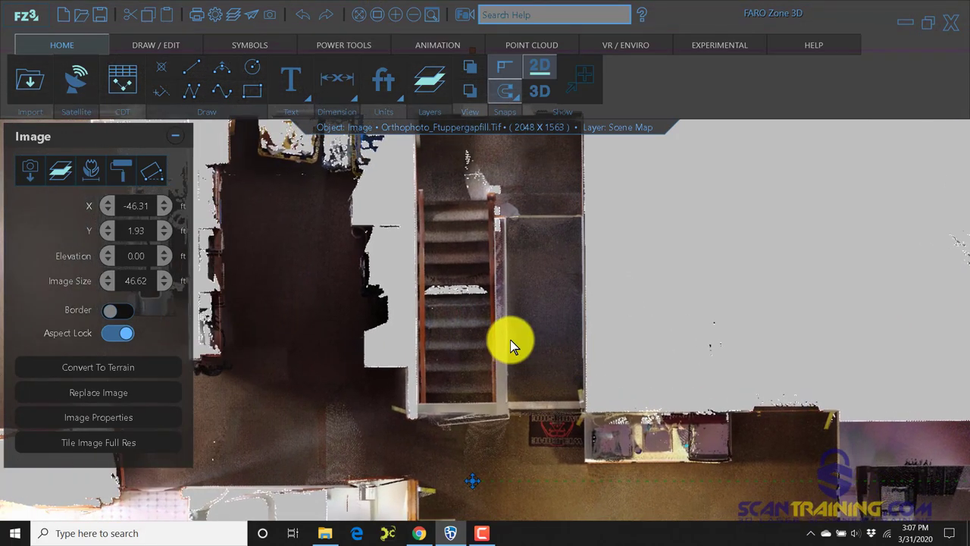
scroll(510, 341, down, 5)
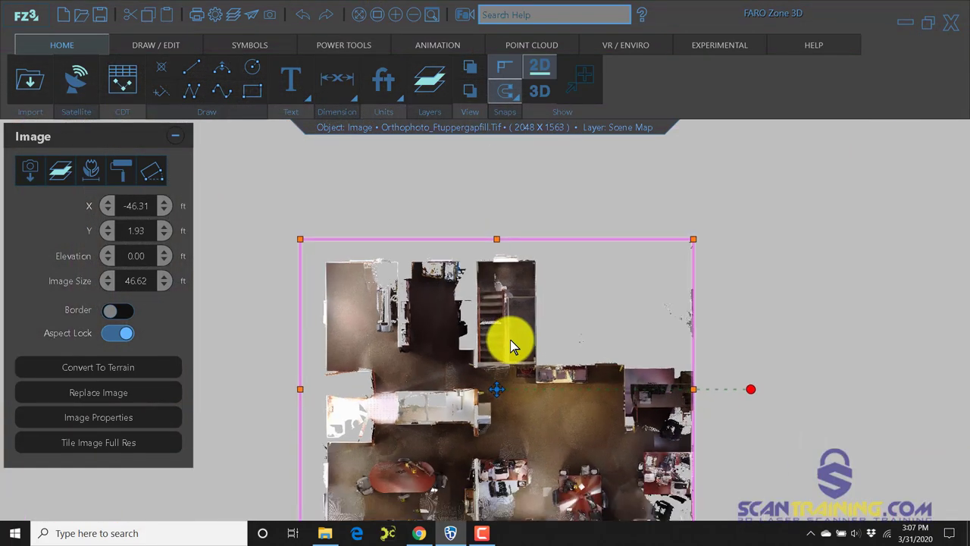
middle_drag(510, 340, 475, 246)
middle_drag(404, 299, 300, 304)
scroll(404, 299, down, 1)
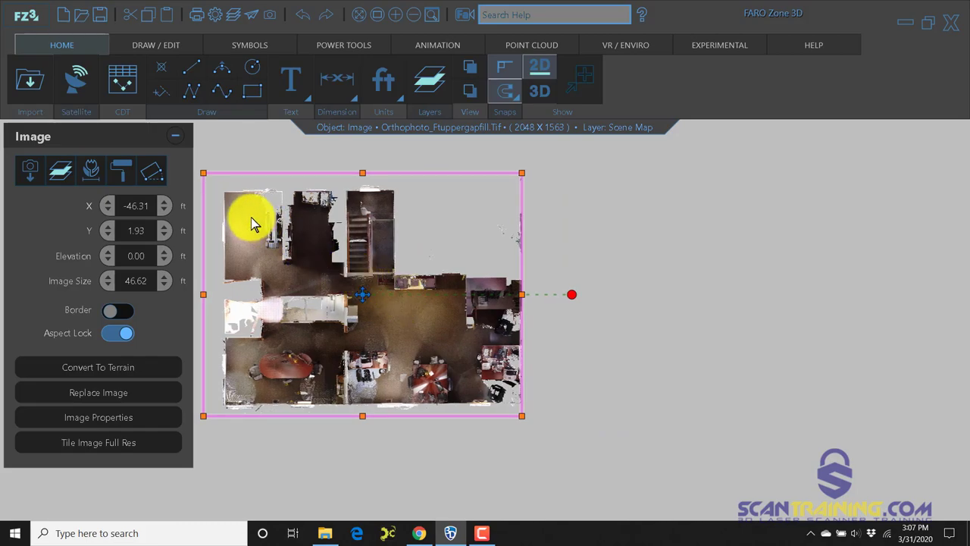
Step: Import the SCENE TIFF Orthophoto_ftUpper.tif beside the first image at about X 5.9 ft, Y 1.7 ft, without full-resolution tiling
click(32, 80)
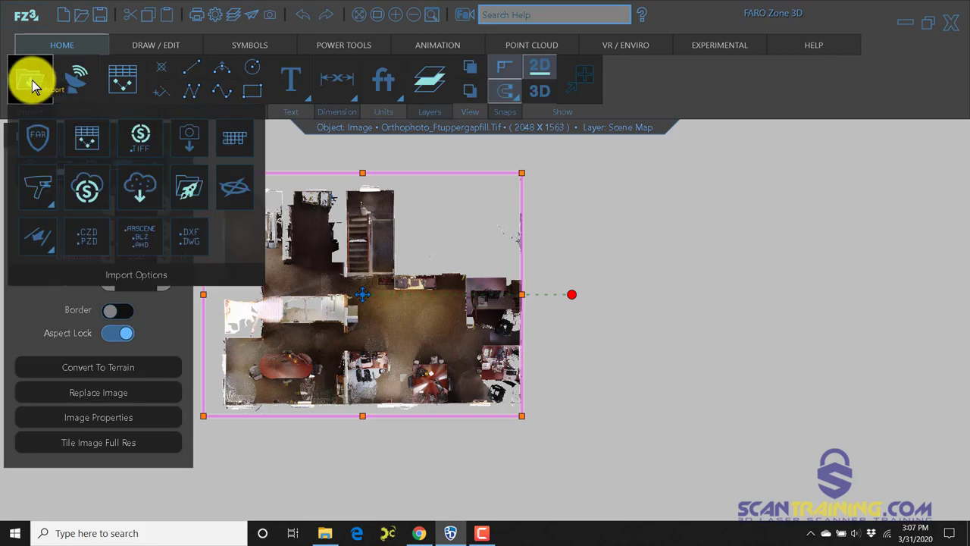
click(139, 134)
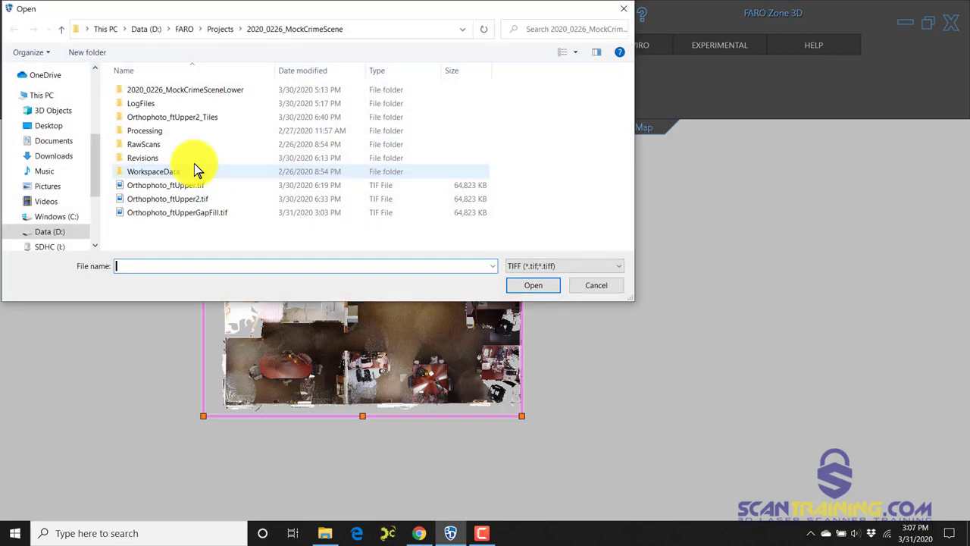
click(227, 185)
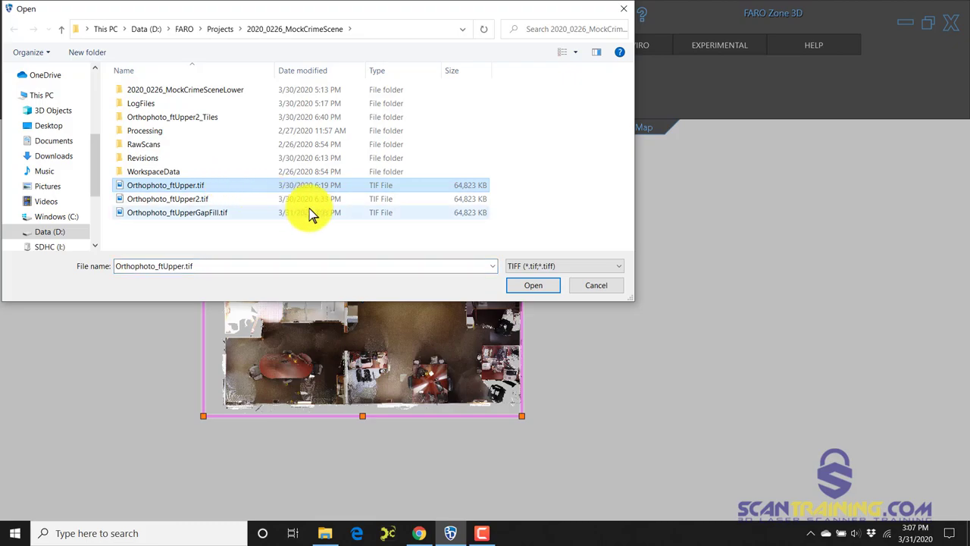
click(543, 287)
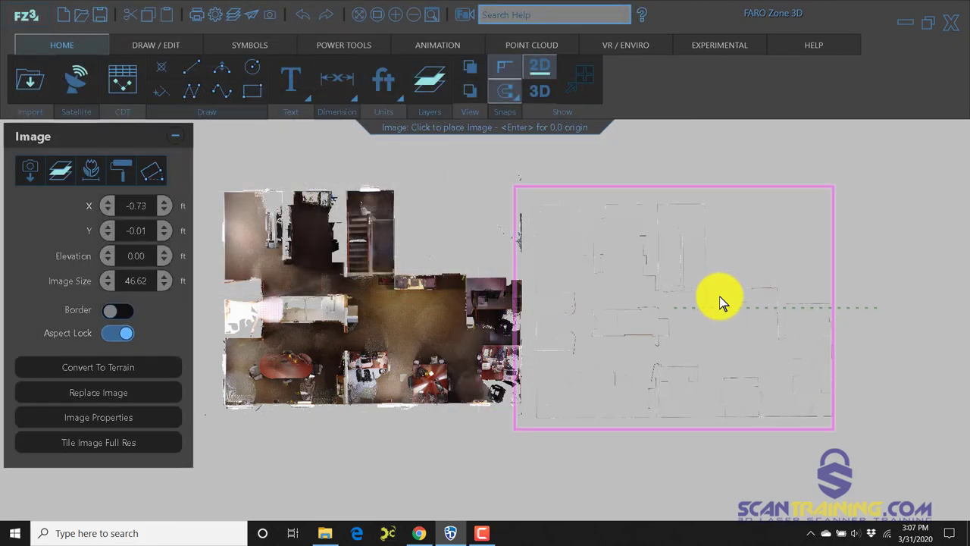
click(717, 296)
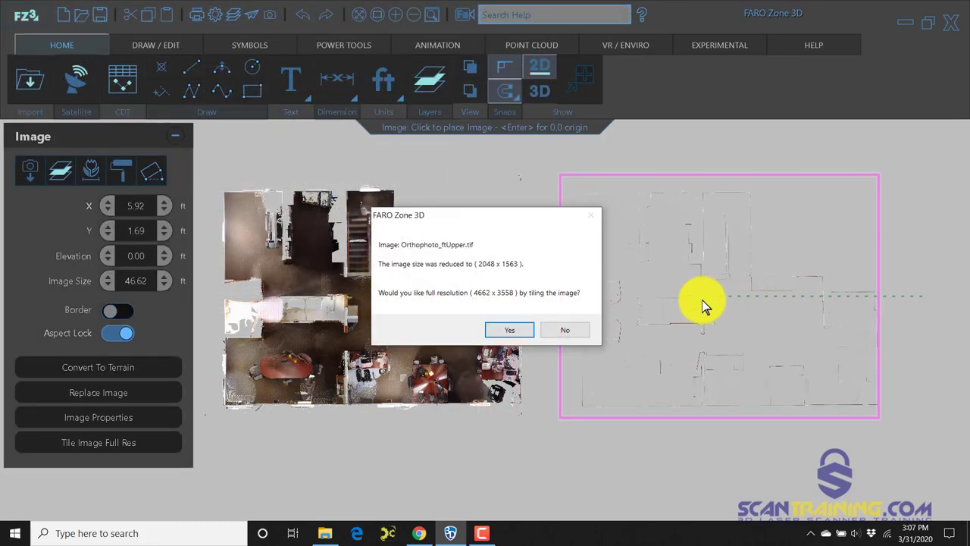
click(567, 328)
Step: Examine the wall outlines in the Orthophoto_ftUpper image up close and across the whole floor
scroll(725, 308, up, 2)
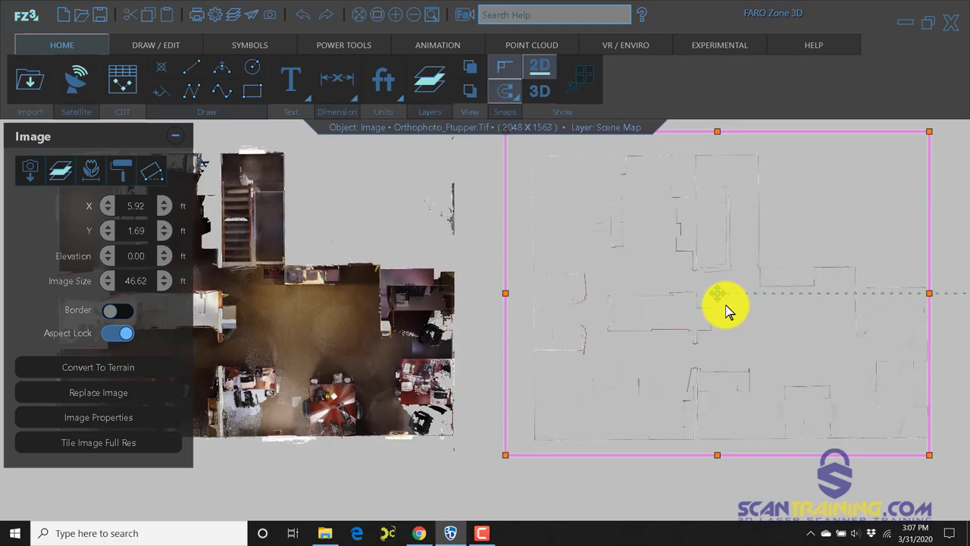
scroll(725, 306, up, 4)
middle_drag(725, 305, 618, 320)
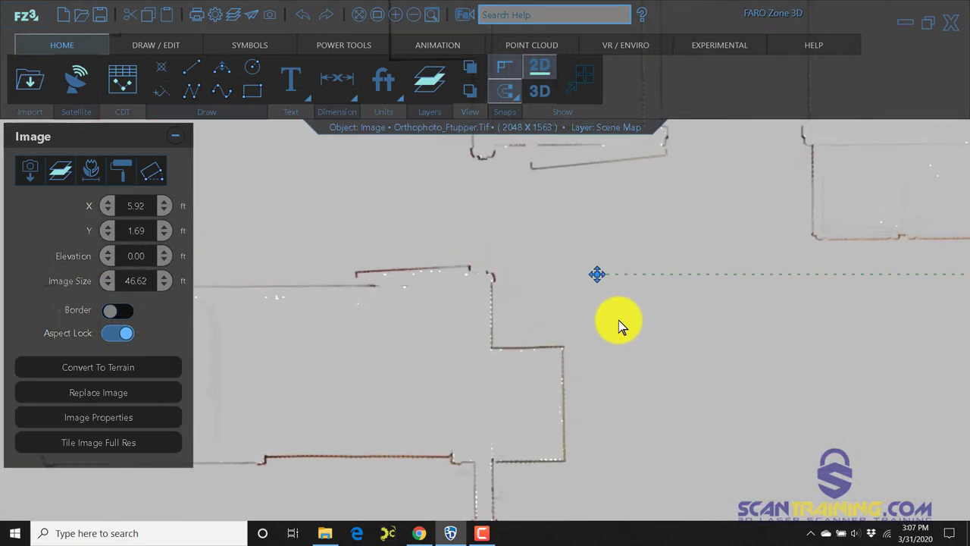
scroll(618, 320, up, 2)
scroll(618, 320, down, 3)
scroll(618, 322, down, 3)
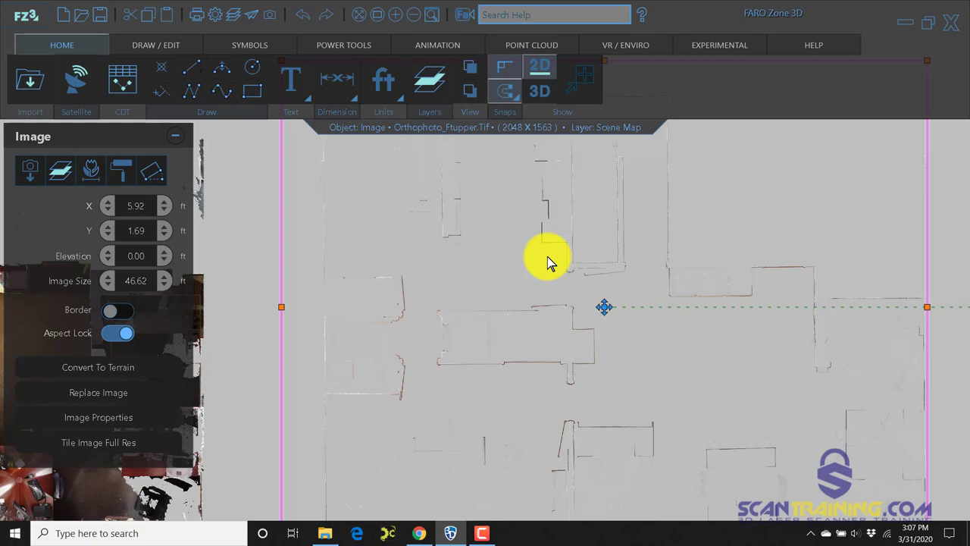
middle_drag(547, 256, 515, 313)
scroll(525, 268, down, 1)
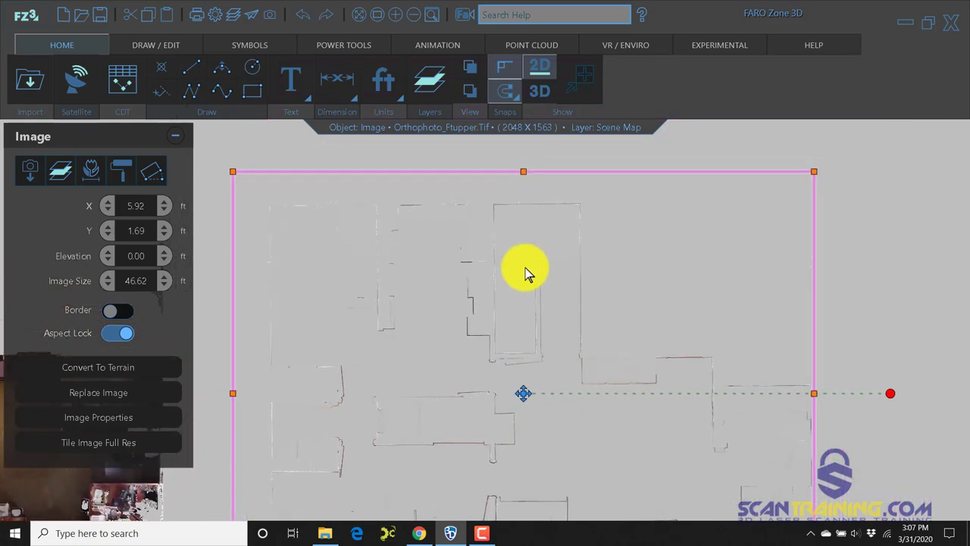
middle_drag(525, 268, 433, 313)
scroll(424, 317, up, 1)
scroll(424, 318, down, 3)
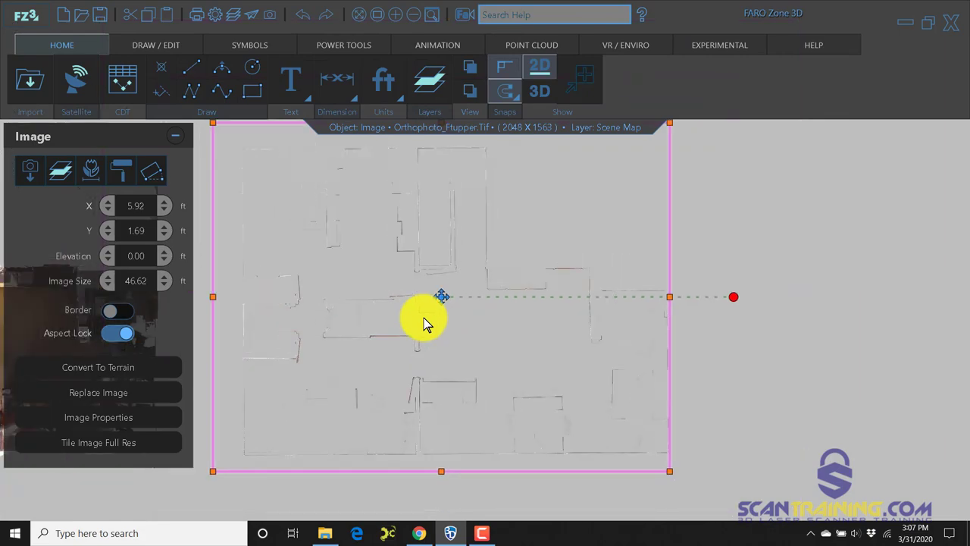
scroll(423, 318, down, 1)
middle_drag(423, 317, 378, 308)
Step: Import the SCENE TIFF Orthophoto_ftUpper2.tif beside the second image at about X 57.1 ft, Y 2.7 ft, without full-resolution tiling
click(29, 80)
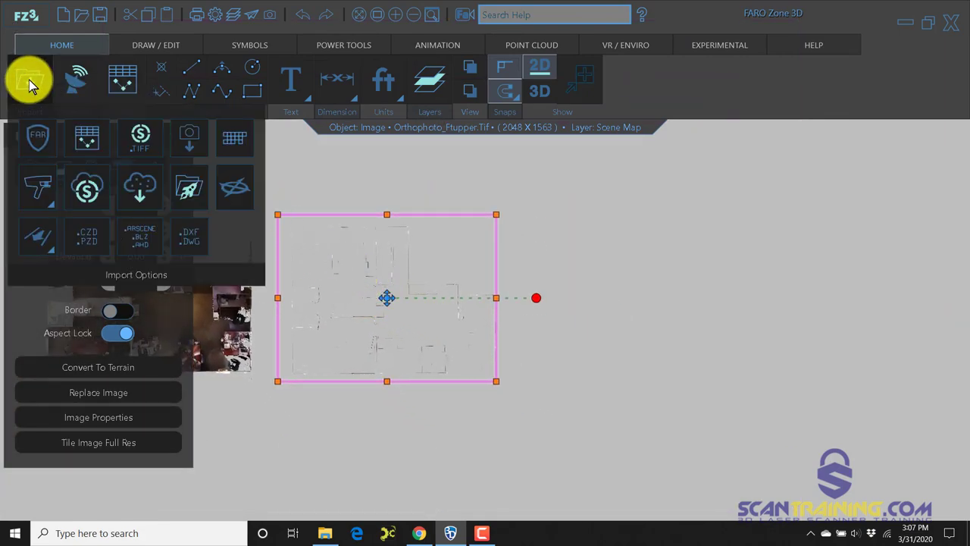
click(134, 141)
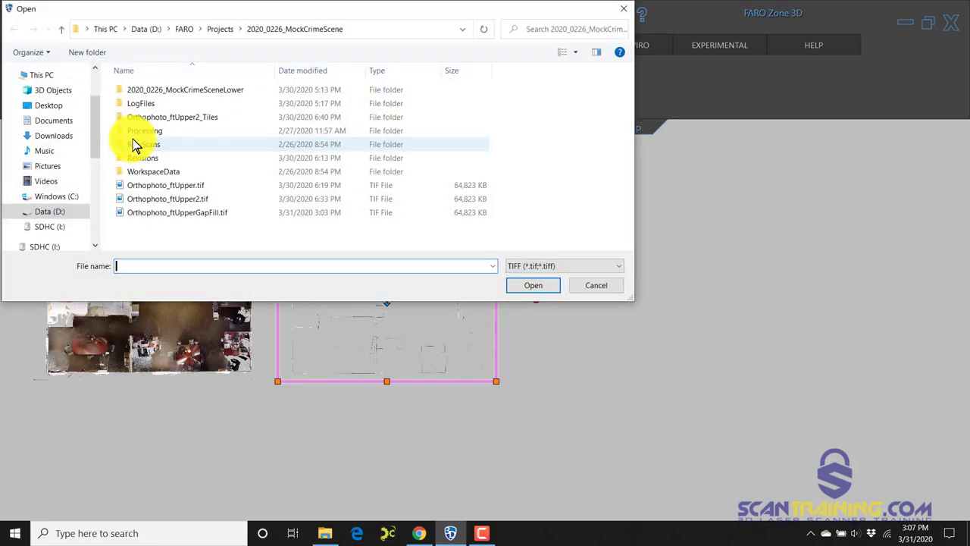
click(274, 197)
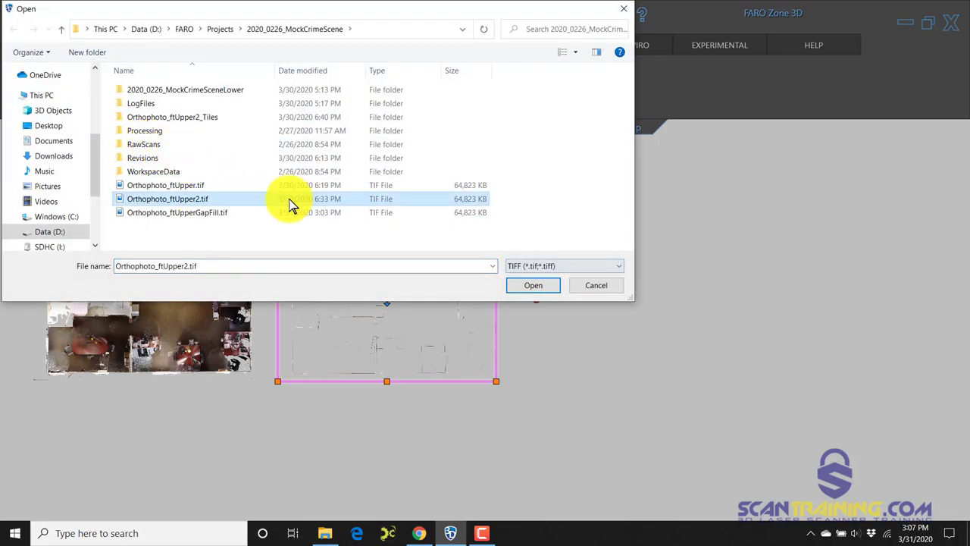
click(535, 287)
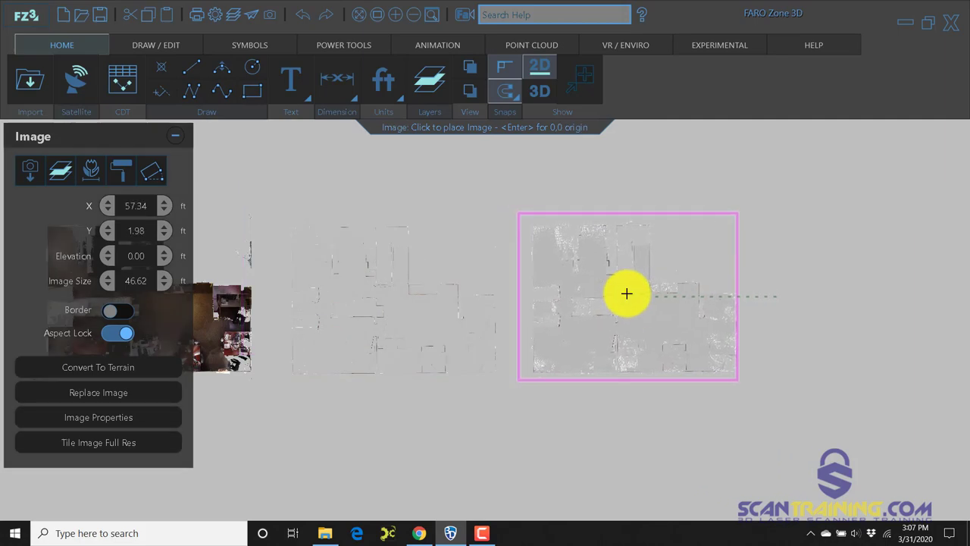
click(626, 292)
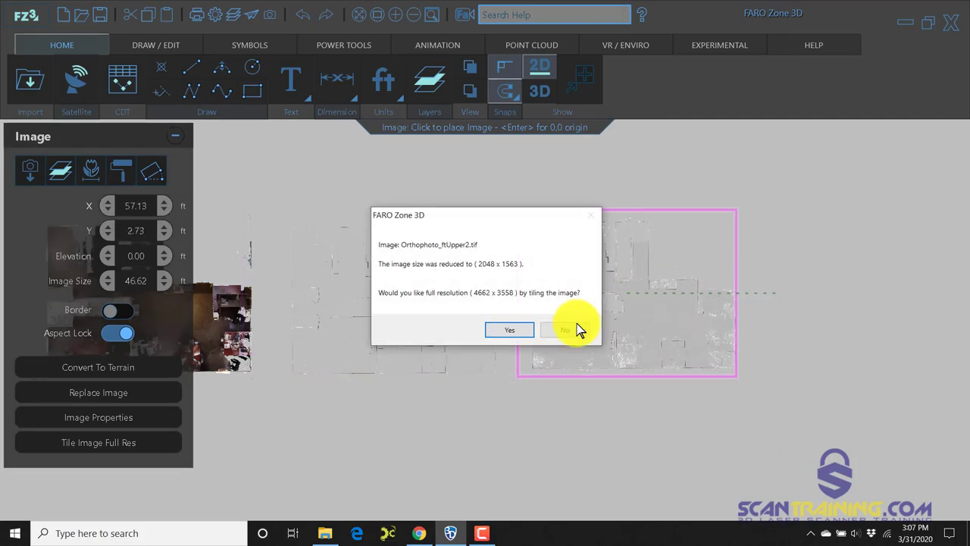
click(567, 328)
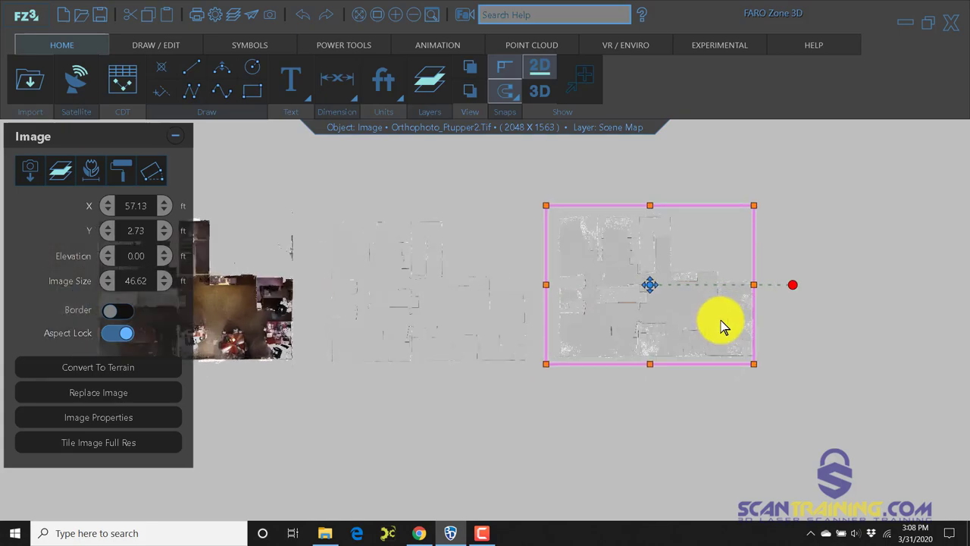
Step: Inspect the wall and furniture detail in the Orthophoto_ftUpper2 image and compare it with the other two orthophotos
scroll(721, 319, up, 5)
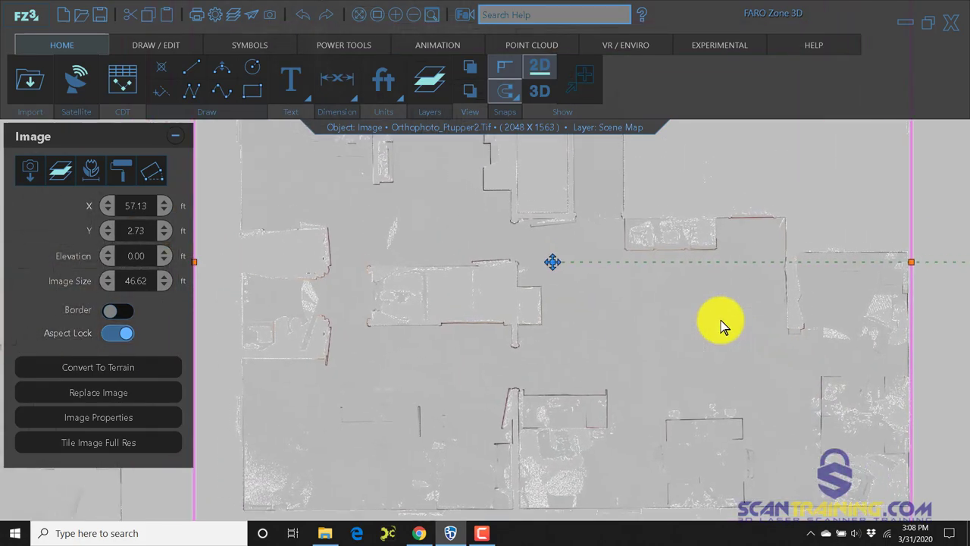
mouse_move(721, 319)
middle_down()
mouse_move(836, 415)
mouse_move(806, 372)
mouse_move(771, 277)
mouse_move(719, 308)
mouse_move(728, 231)
middle_up()
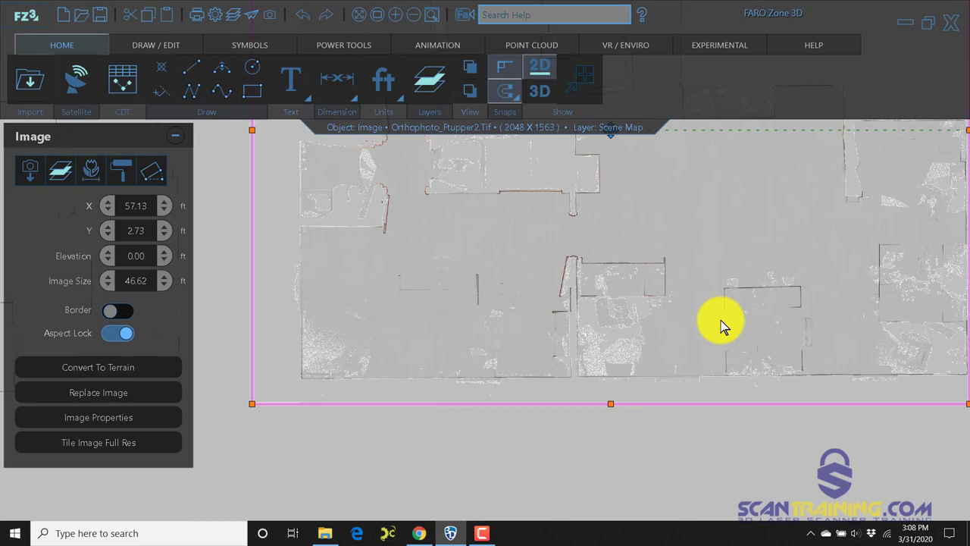
middle_drag(720, 319, 951, 336)
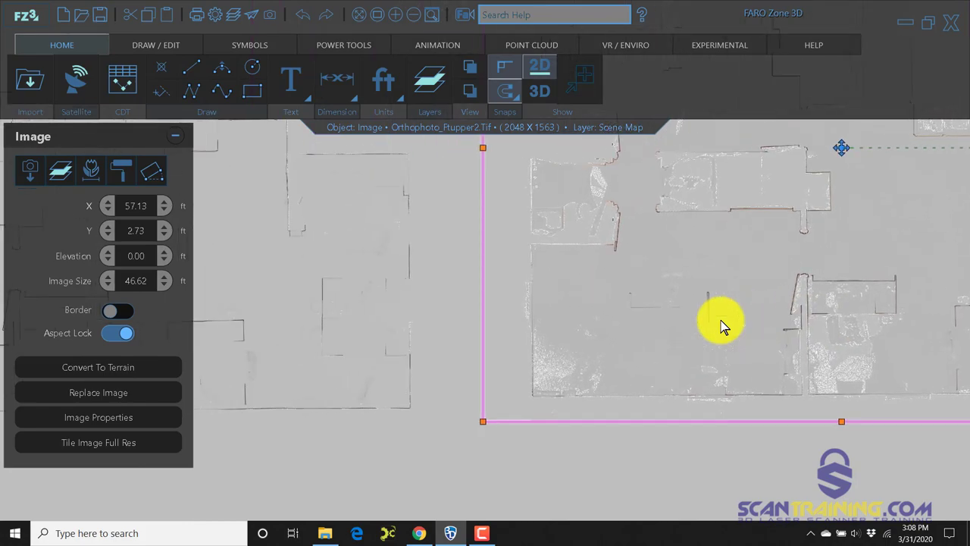
middle_drag(721, 319, 969, 301)
mouse_move(720, 319)
middle_down()
mouse_move(854, 347)
mouse_move(845, 405)
middle_up()
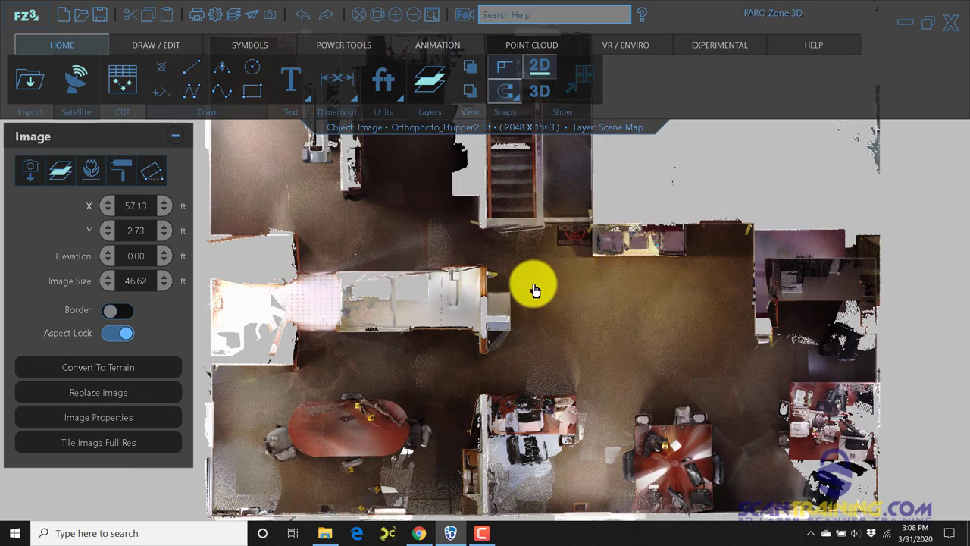
scroll(534, 289, down, 5)
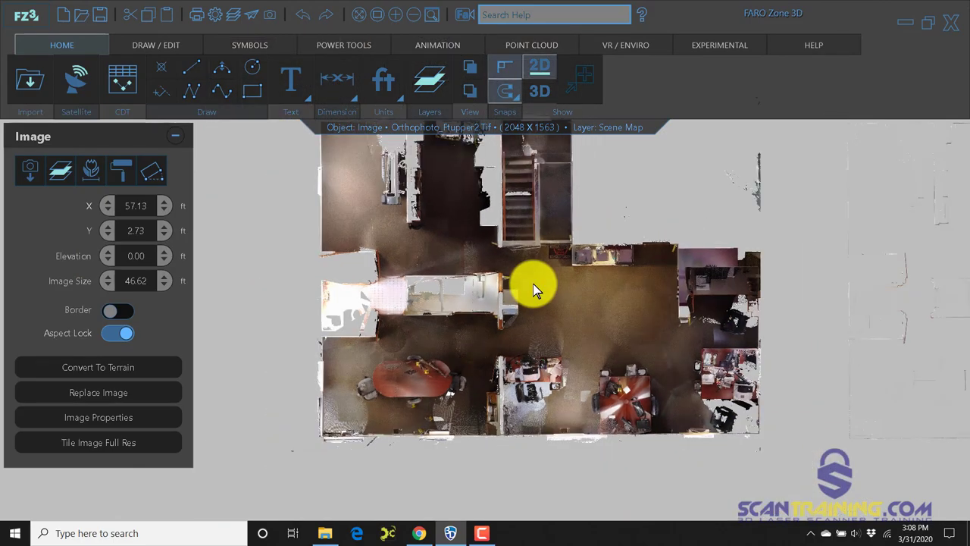
middle_drag(533, 285, 411, 292)
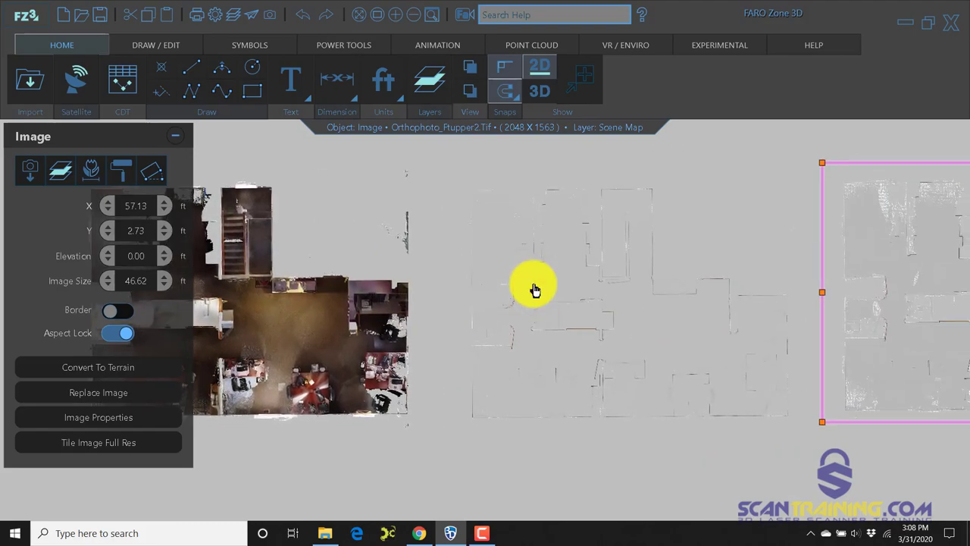